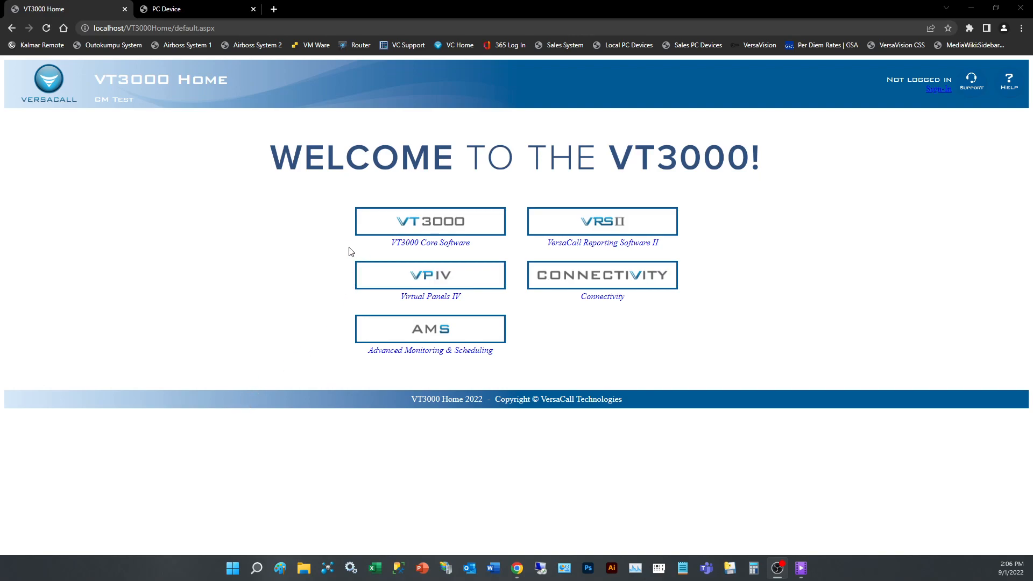
pyautogui.click(436, 228)
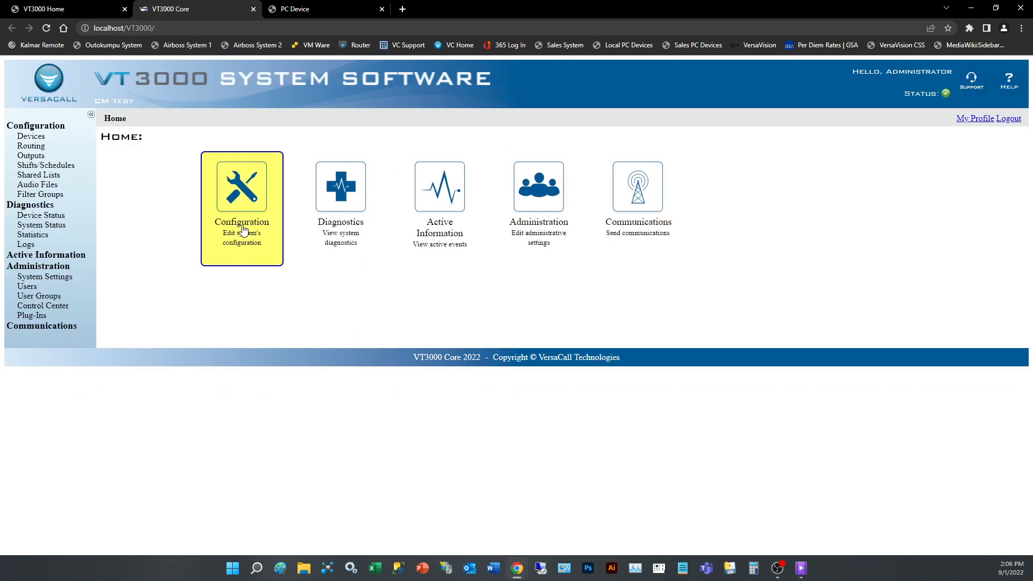
pyautogui.click(244, 230)
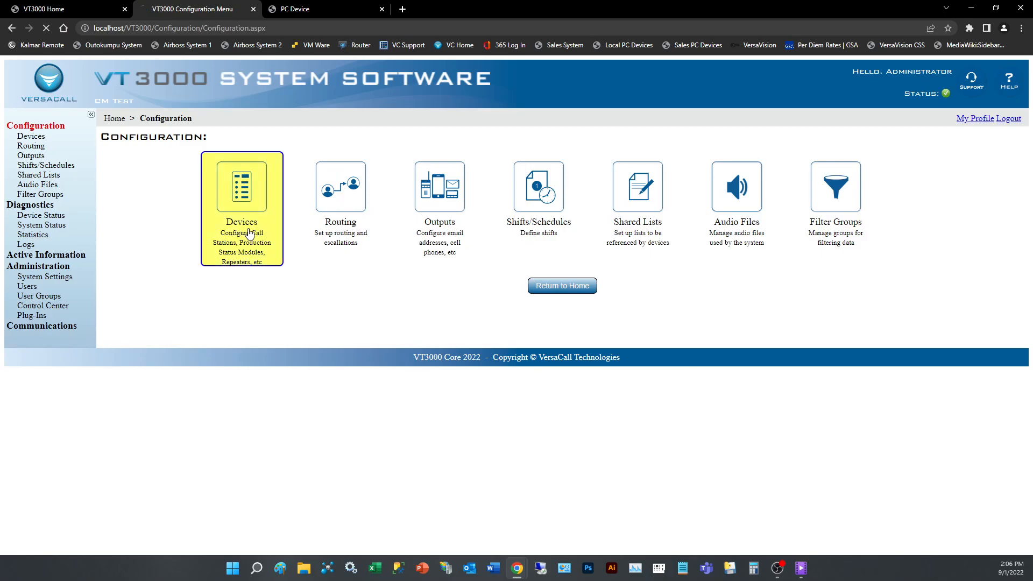
pyautogui.click(249, 233)
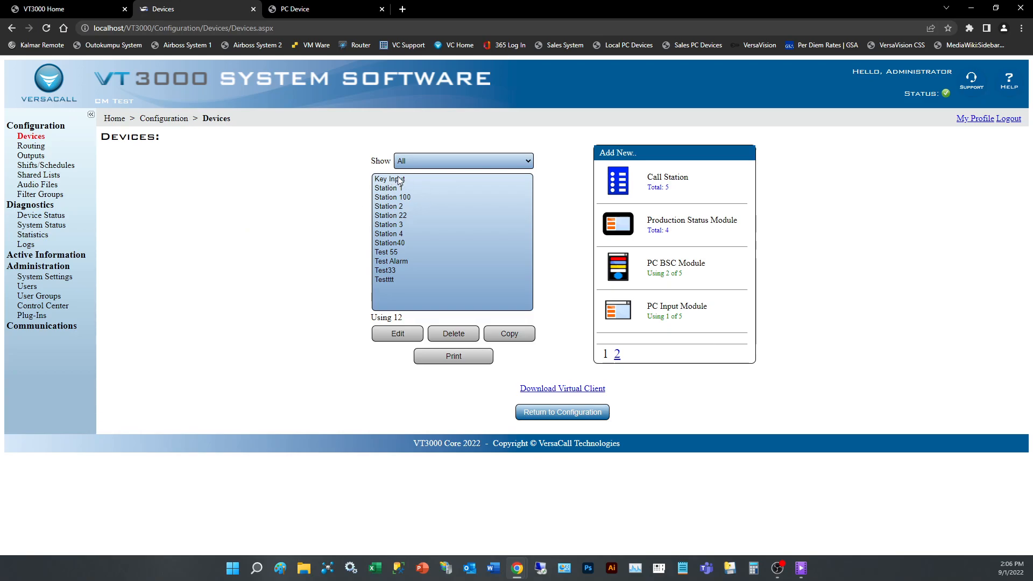
pyautogui.click(430, 179)
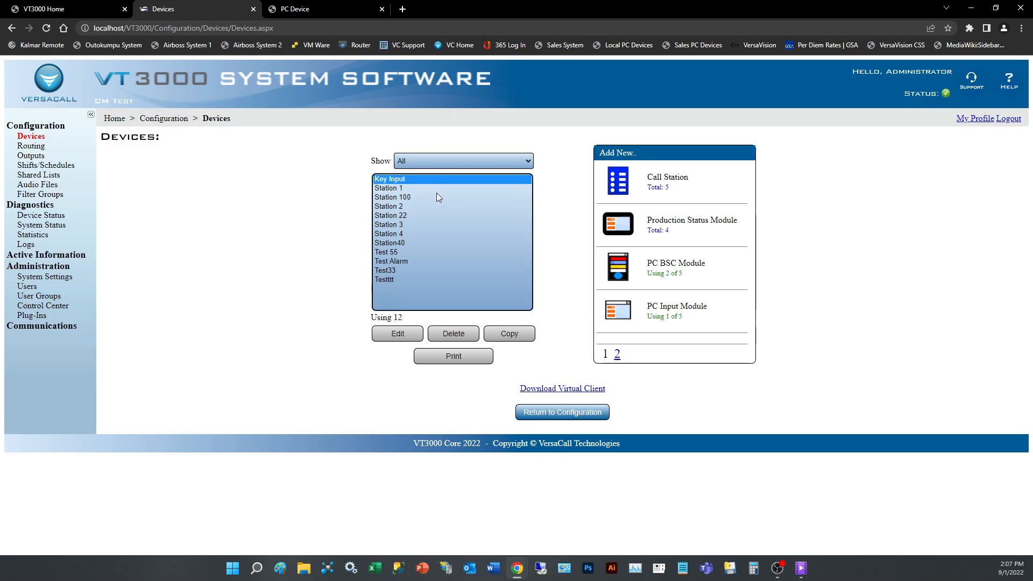
pyautogui.click(404, 334)
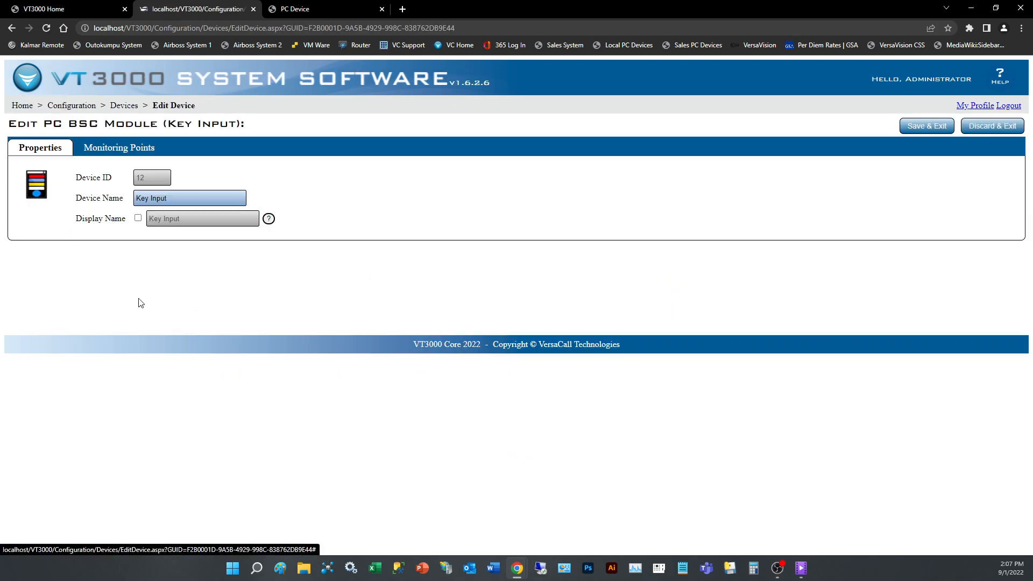
pyautogui.click(109, 151)
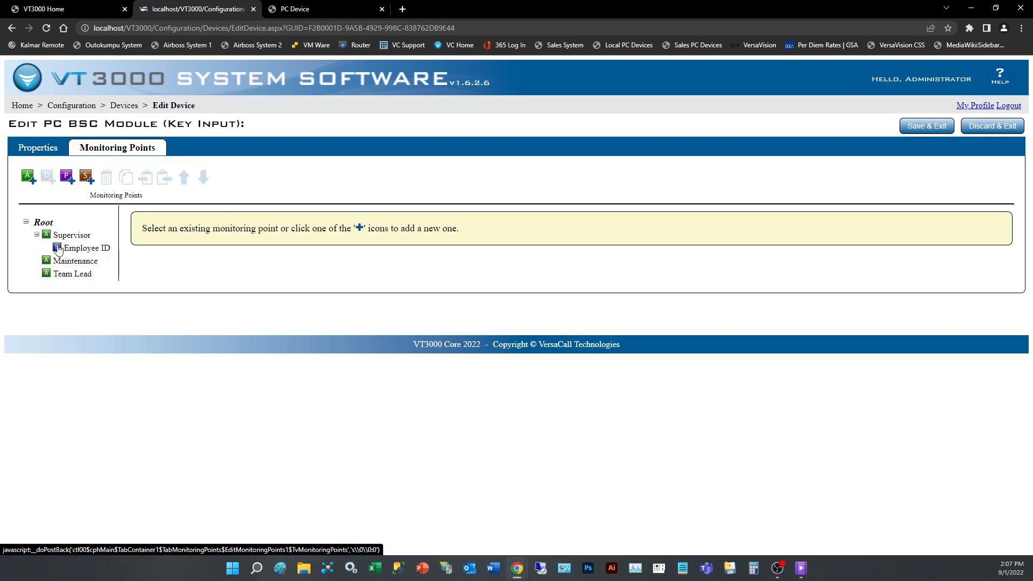
# Add a data field named Reason under the Maintenance alarm.
pyautogui.click(37, 235)
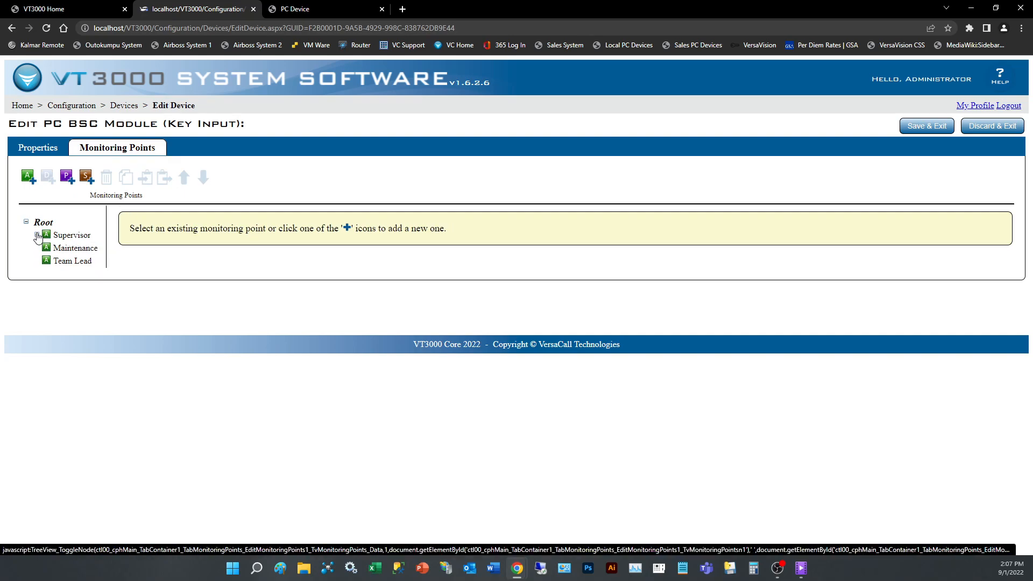
pyautogui.click(77, 251)
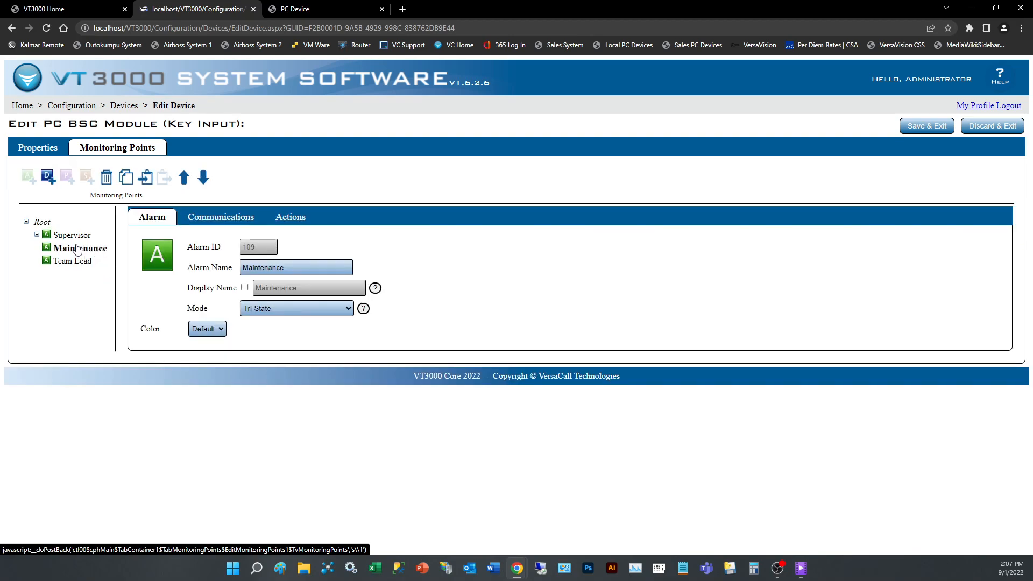
pyautogui.click(49, 182)
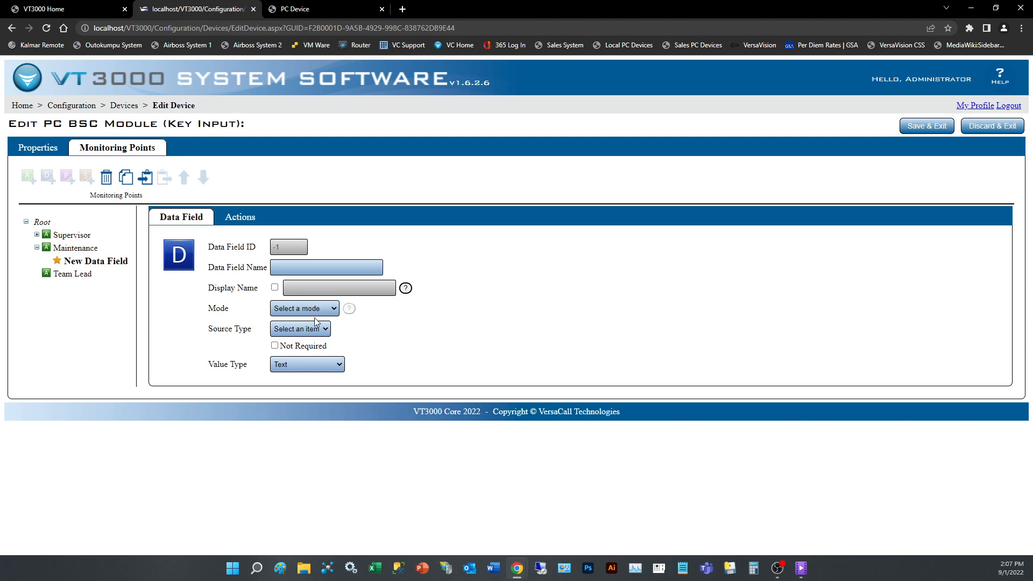
pyautogui.click(287, 268)
pyautogui.write('Reason')
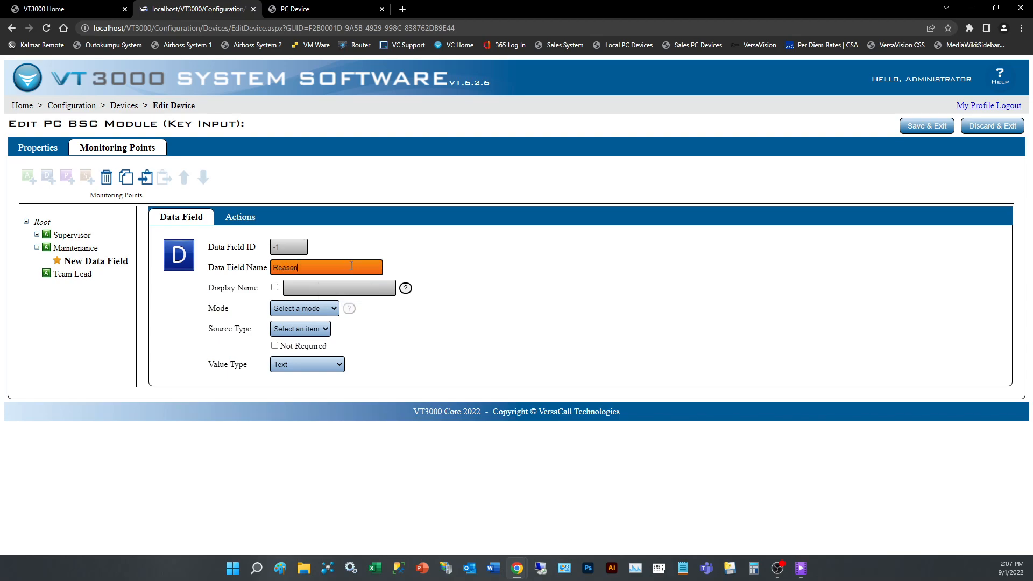
# Set the Reason data field's mode to On Set and its source type to List, keeping it required with a static source.
pyautogui.click(300, 309)
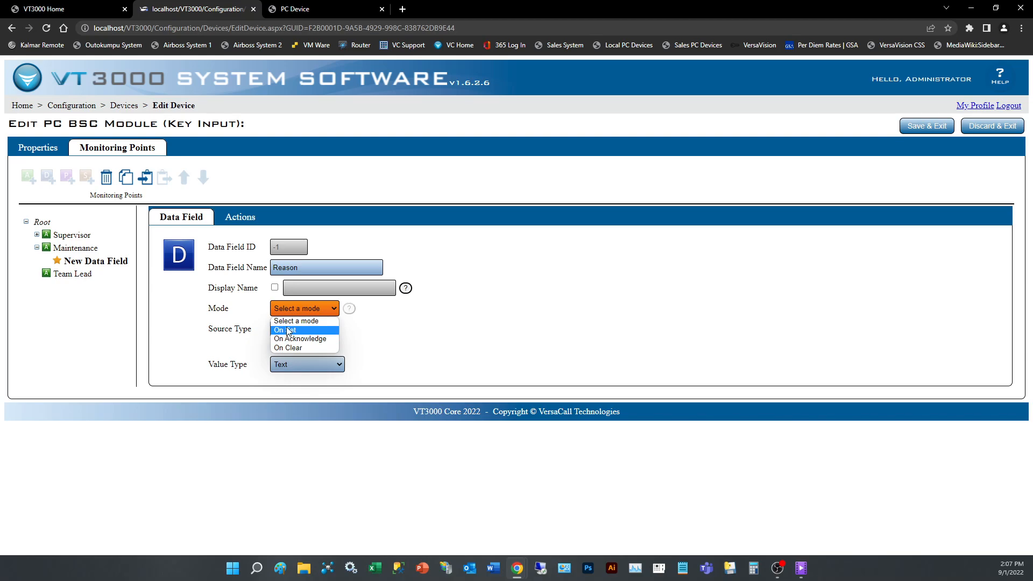
pyautogui.click(288, 330)
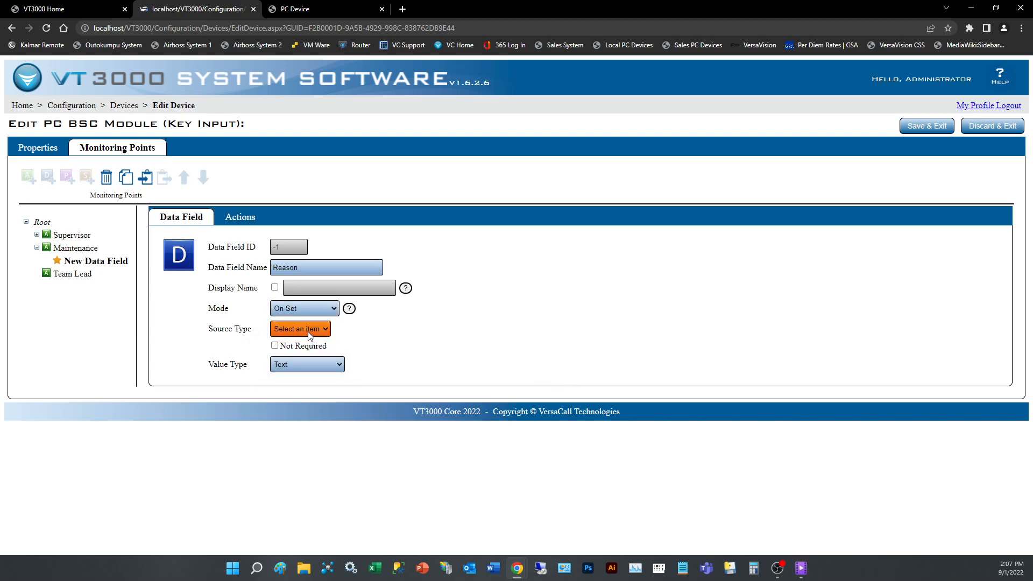
pyautogui.click(310, 330)
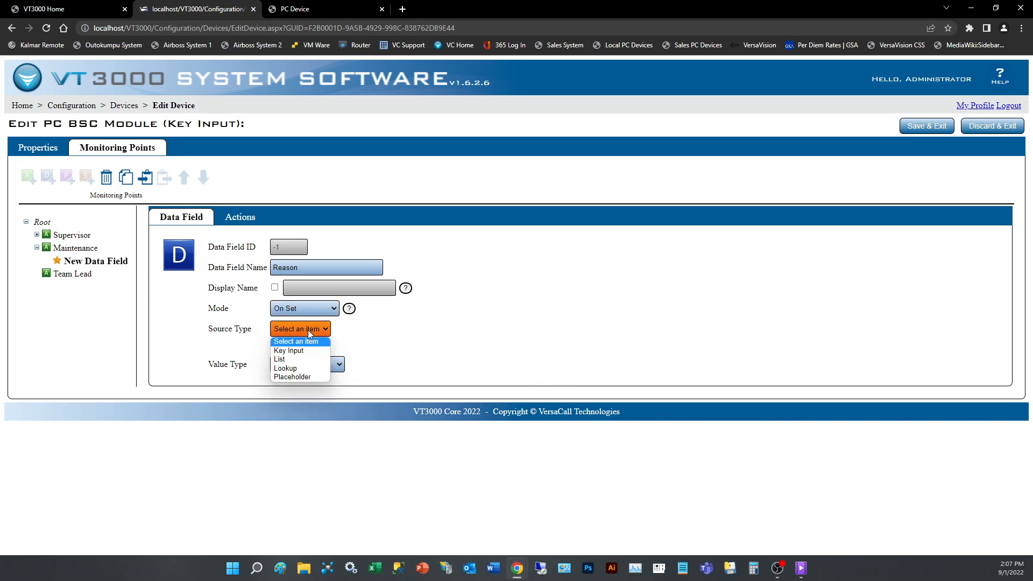
pyautogui.click(293, 360)
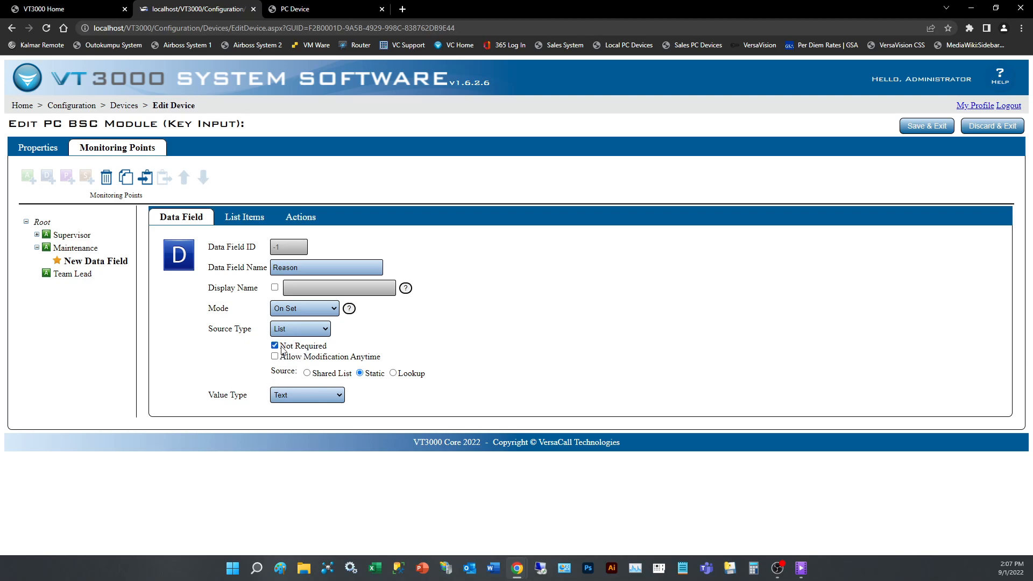
pyautogui.click(276, 357)
pyautogui.click(276, 356)
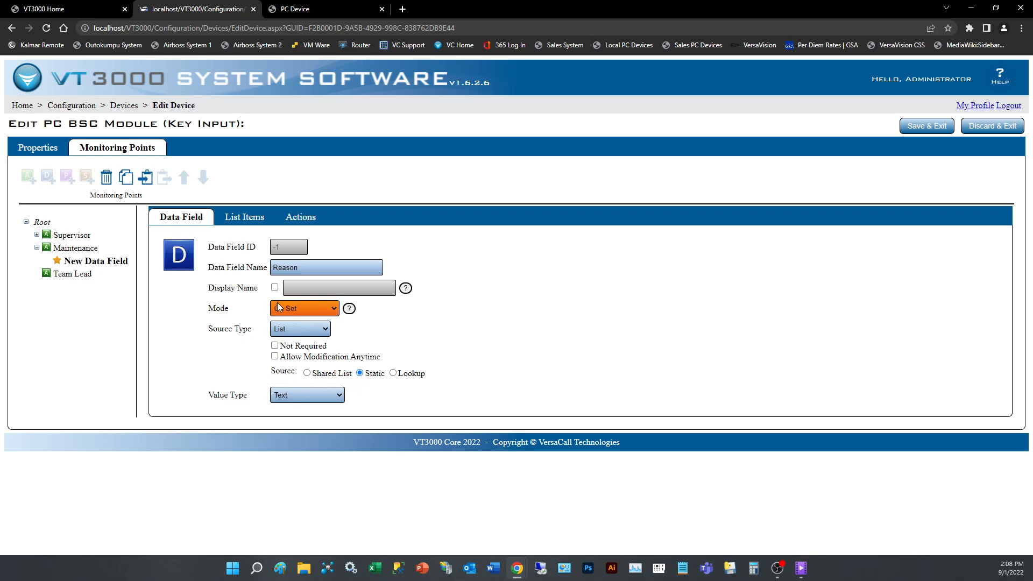
# Add two list items named Reason 1 and Reason 2 to the Reason data field.
pyautogui.click(244, 219)
pyautogui.click(232, 178)
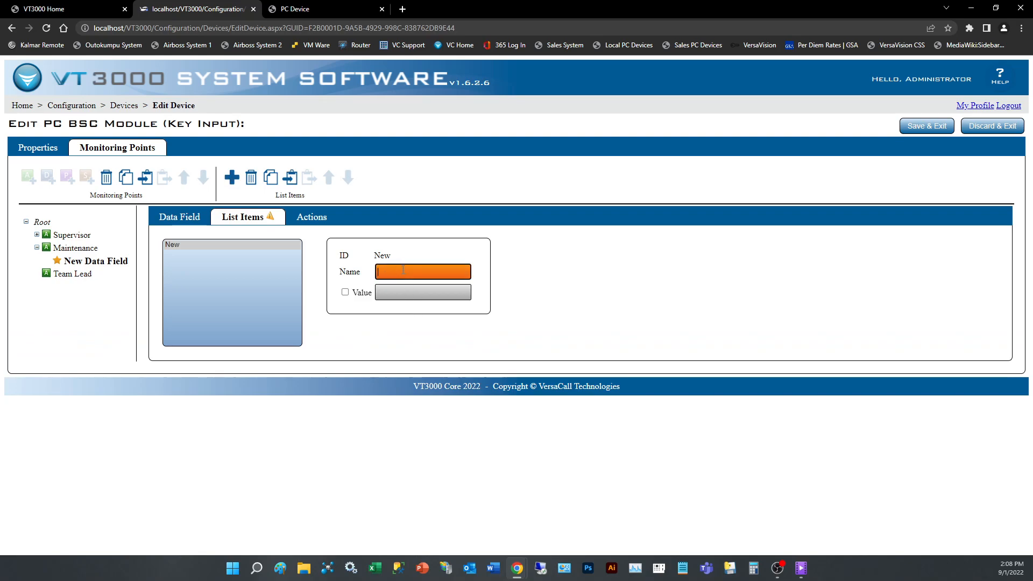
pyautogui.click(404, 270)
pyautogui.write('REas')
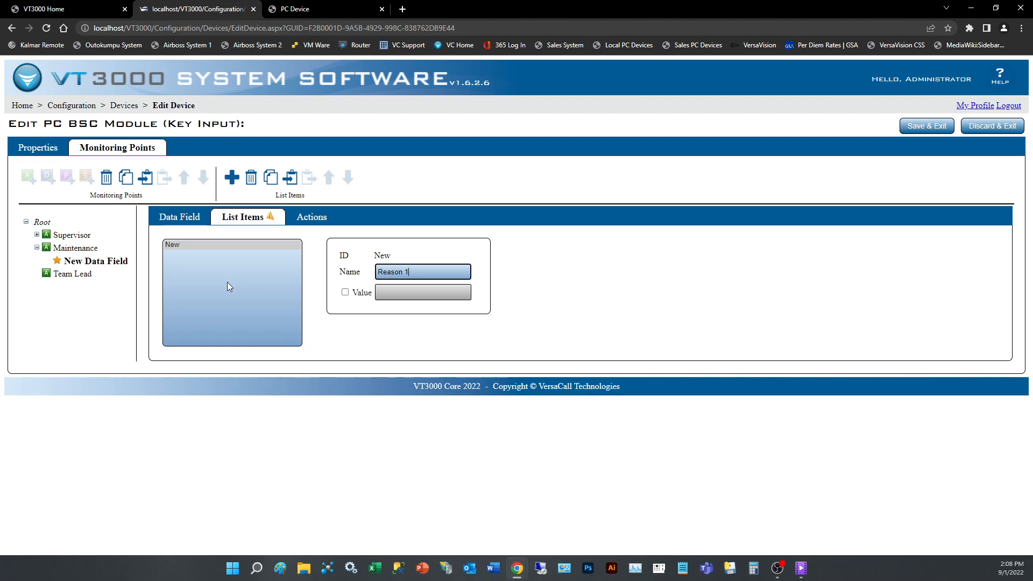
pyautogui.click(191, 247)
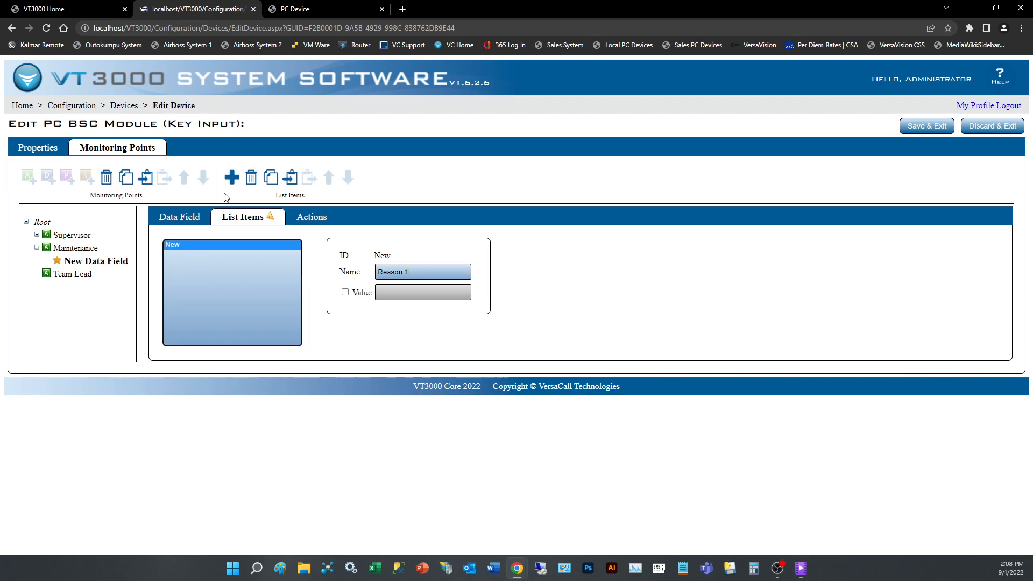
pyautogui.click(232, 178)
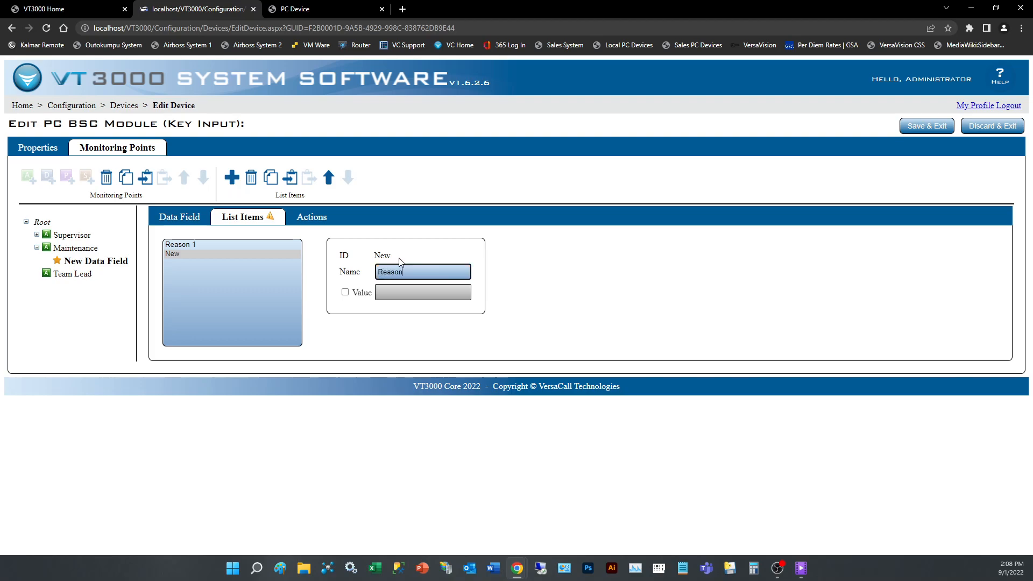
pyautogui.write('Reason 2')
pyautogui.click(183, 254)
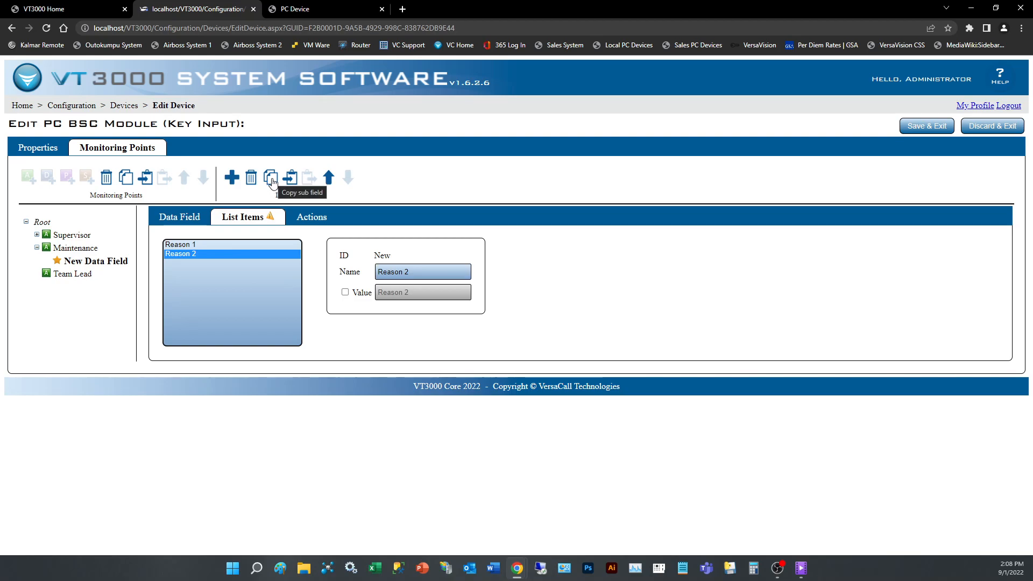
# Duplicate the Reason 2 list item and name the copy Reason 3.
pyautogui.click(271, 179)
pyautogui.click(410, 270)
pyautogui.press('BackSpace')
pyautogui.write('3')
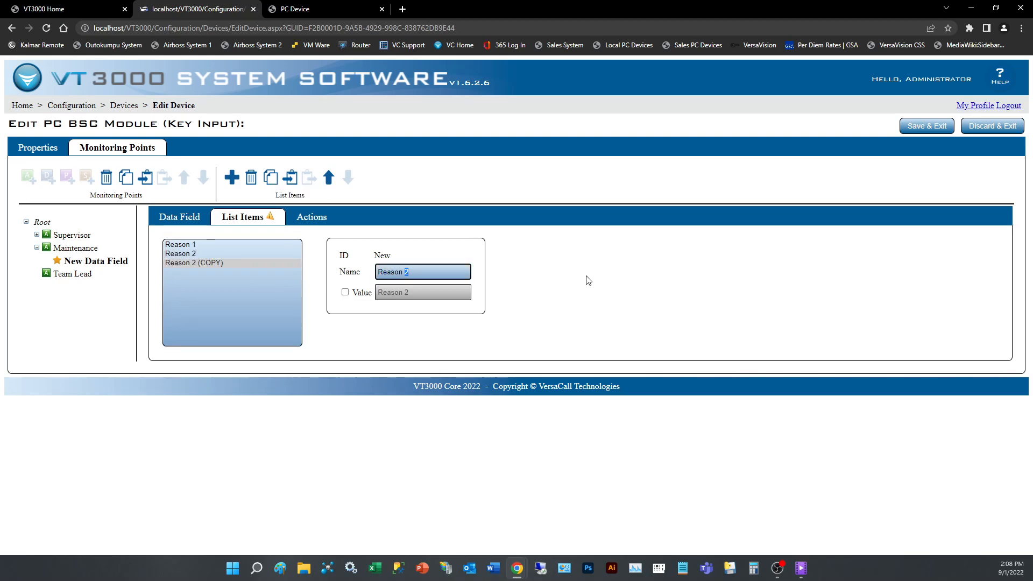
pyautogui.click(189, 254)
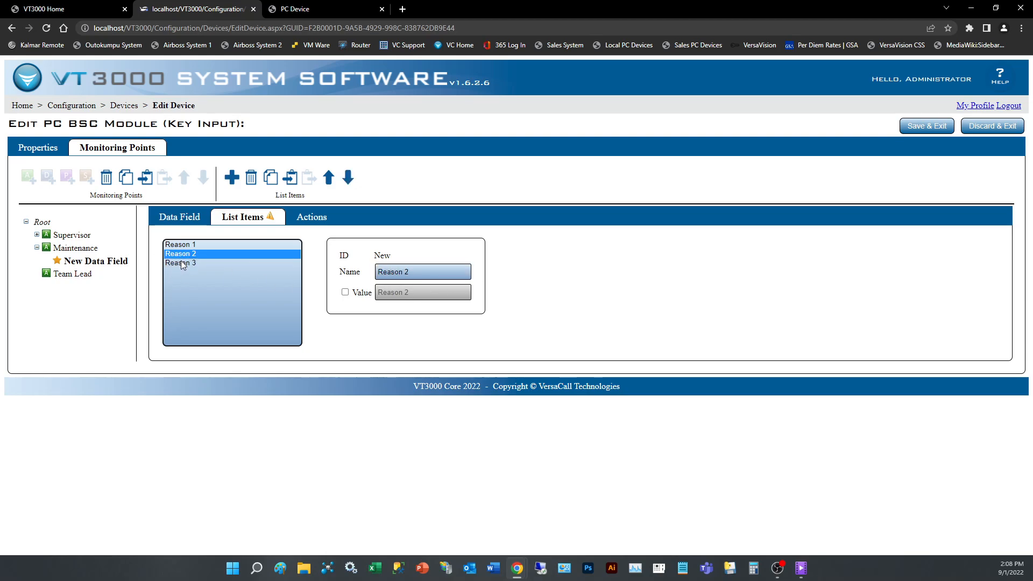
# Try a custom value of 123457 on the Reason 3 list item.
pyautogui.click(181, 263)
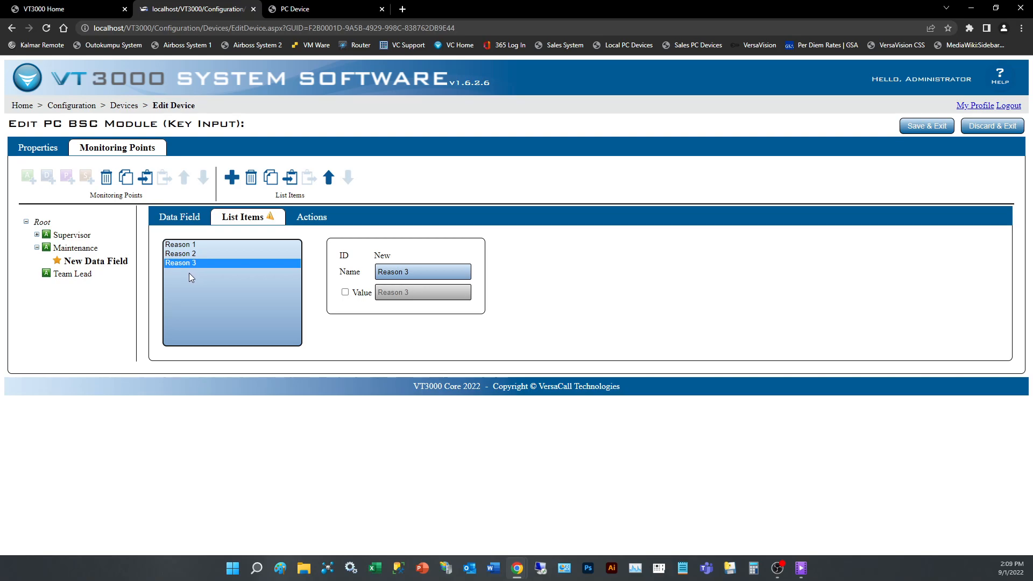
pyautogui.click(345, 293)
pyautogui.click(424, 295)
pyautogui.hotkey('ctrl', 'a')
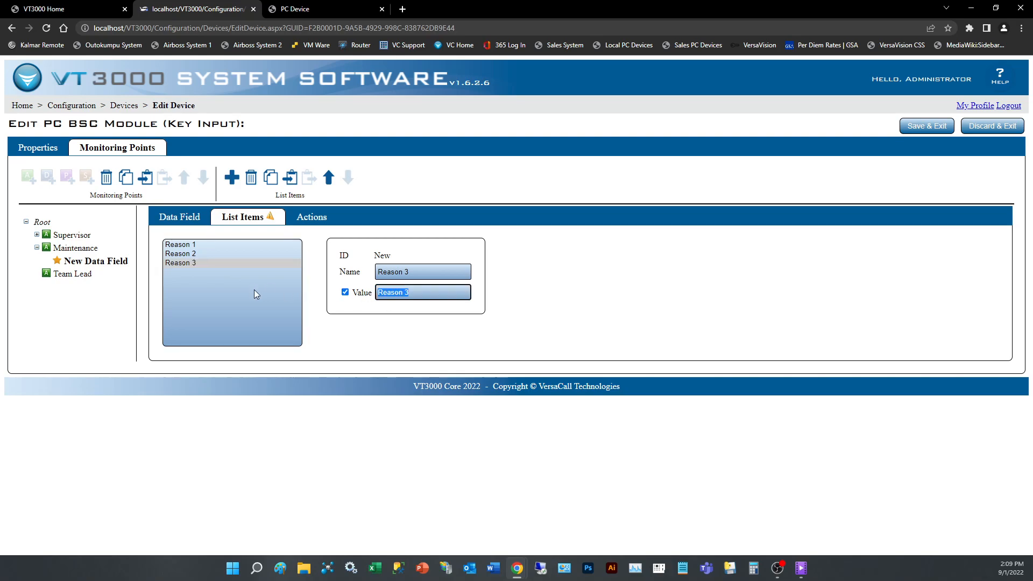
pyautogui.write('123457')
pyautogui.click(180, 256)
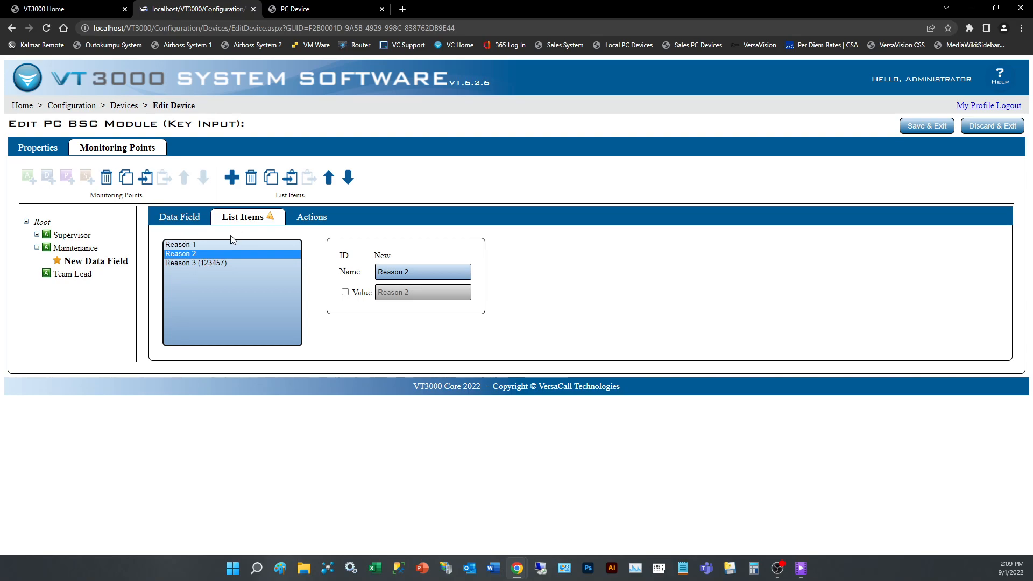
pyautogui.click(191, 264)
pyautogui.click(344, 292)
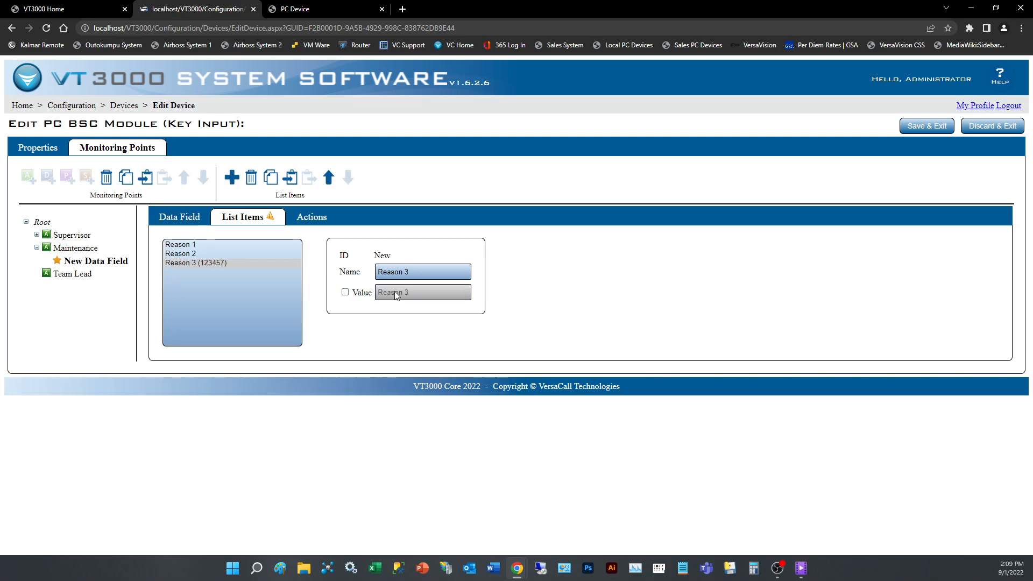
# Duplicate the Reason 3 list item as Reason 4, and save and exit the Key Input device.
pyautogui.click(268, 183)
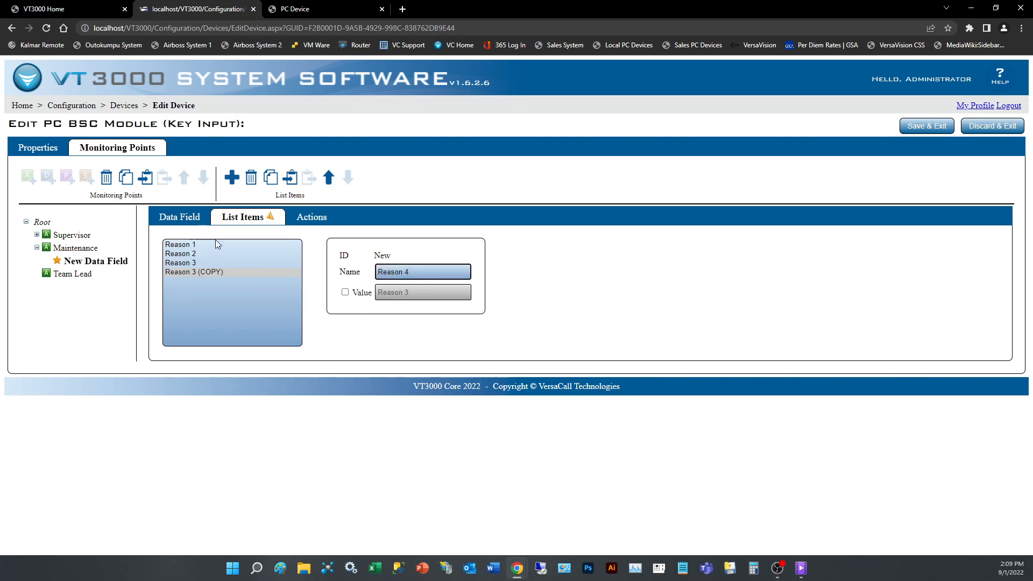
pyautogui.click(181, 263)
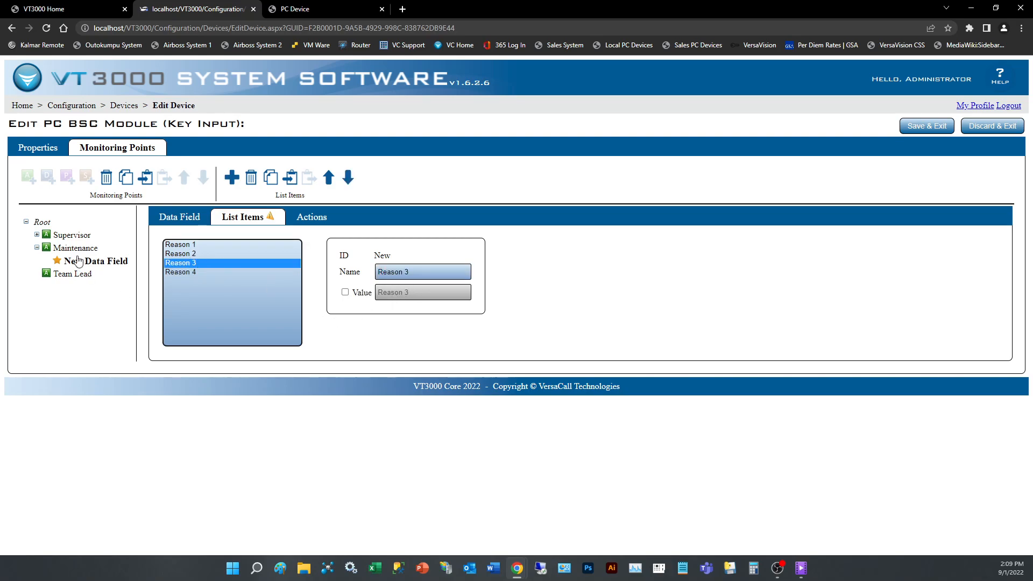
pyautogui.click(182, 223)
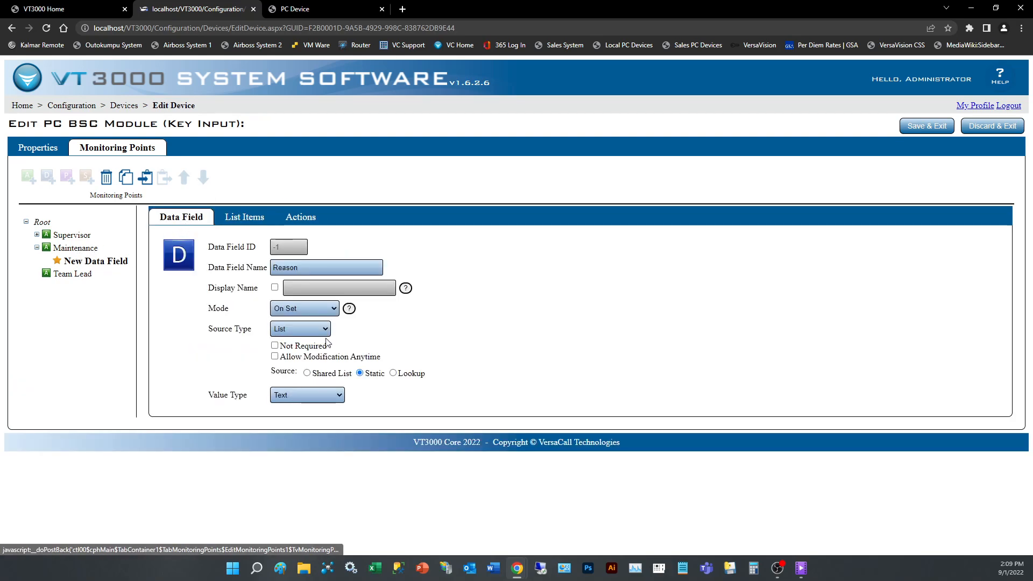
pyautogui.click(75, 248)
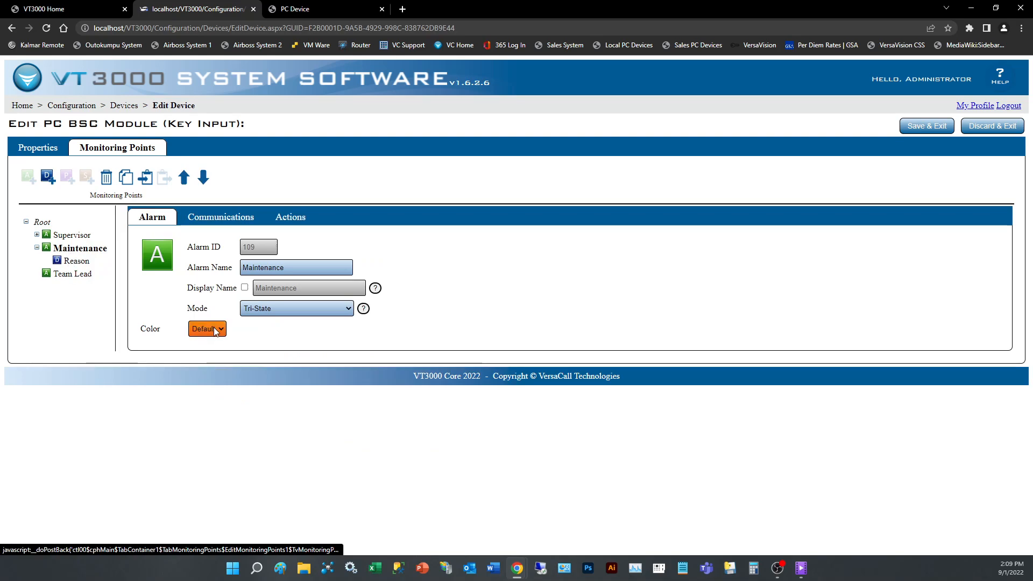
pyautogui.click(926, 127)
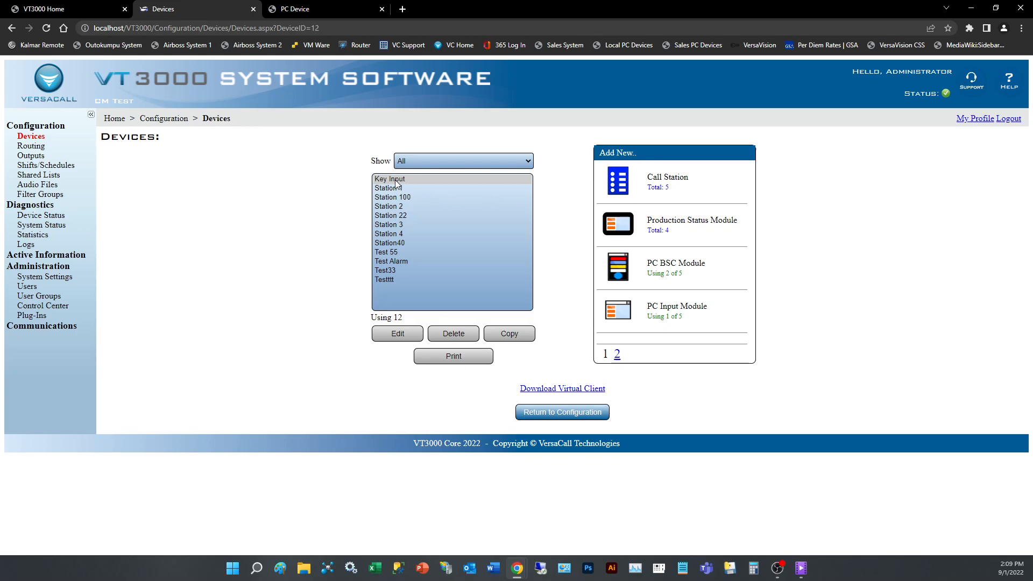
# Test the Maintenance alarm on the PC Device page by triggering it with Reason 2 and clearing it.
pyautogui.click(311, 11)
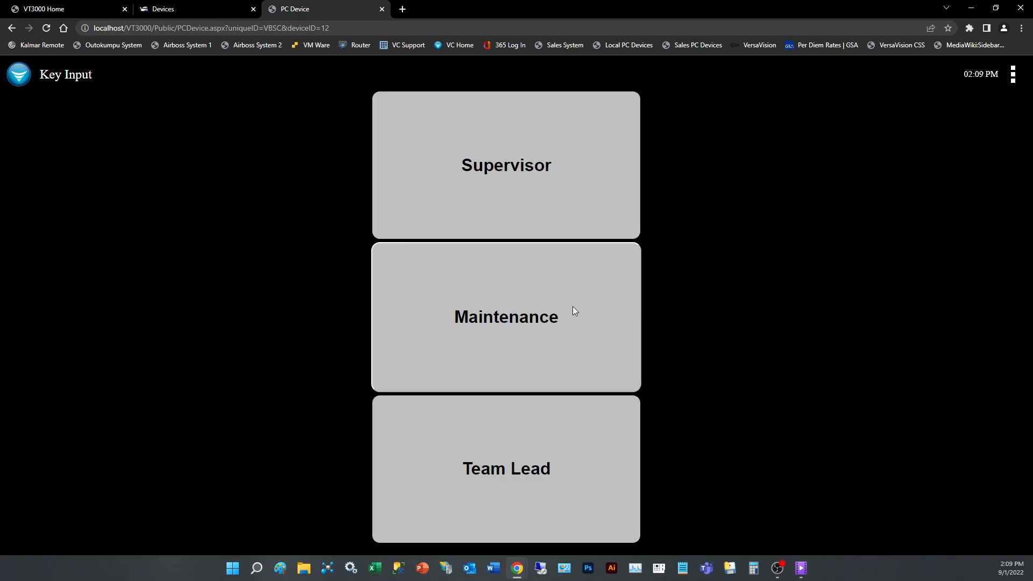
pyautogui.click(502, 321)
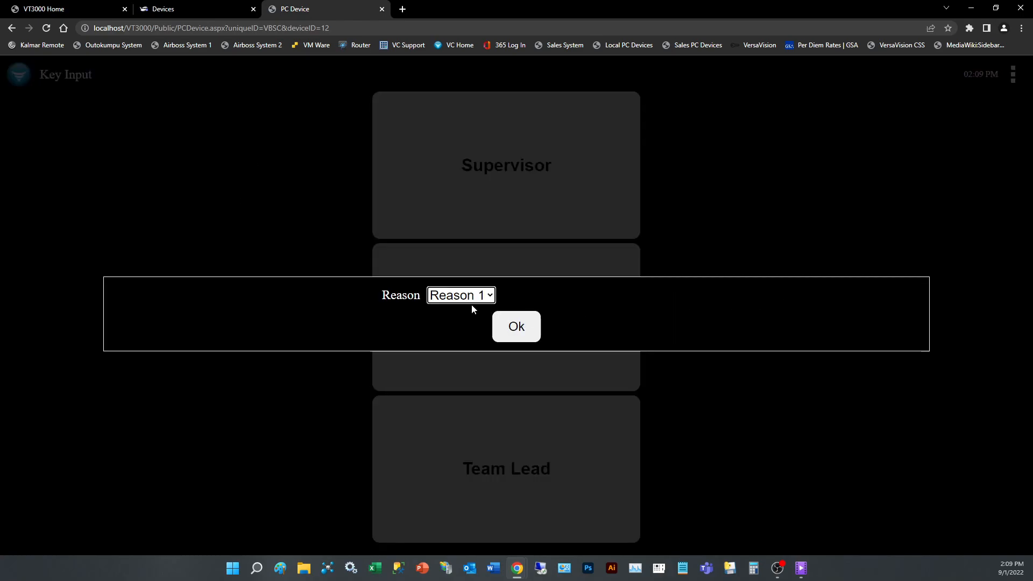
pyautogui.click(488, 297)
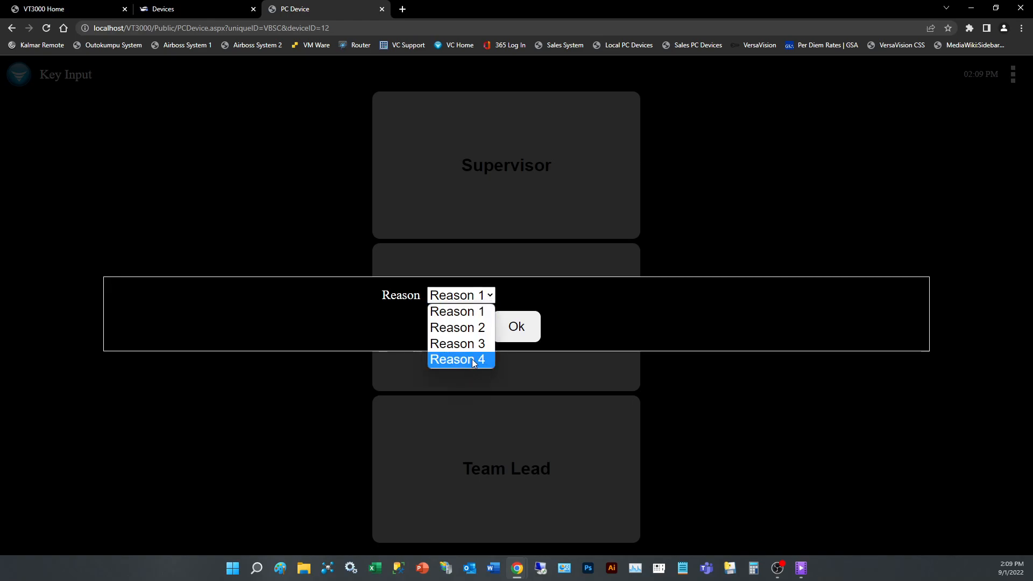
pyautogui.click(476, 328)
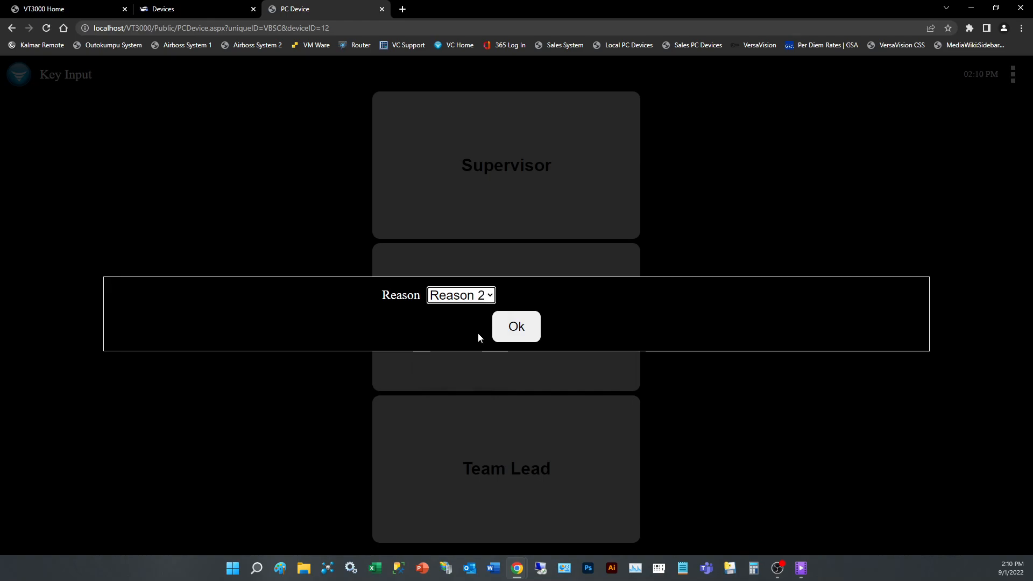
pyautogui.click(513, 325)
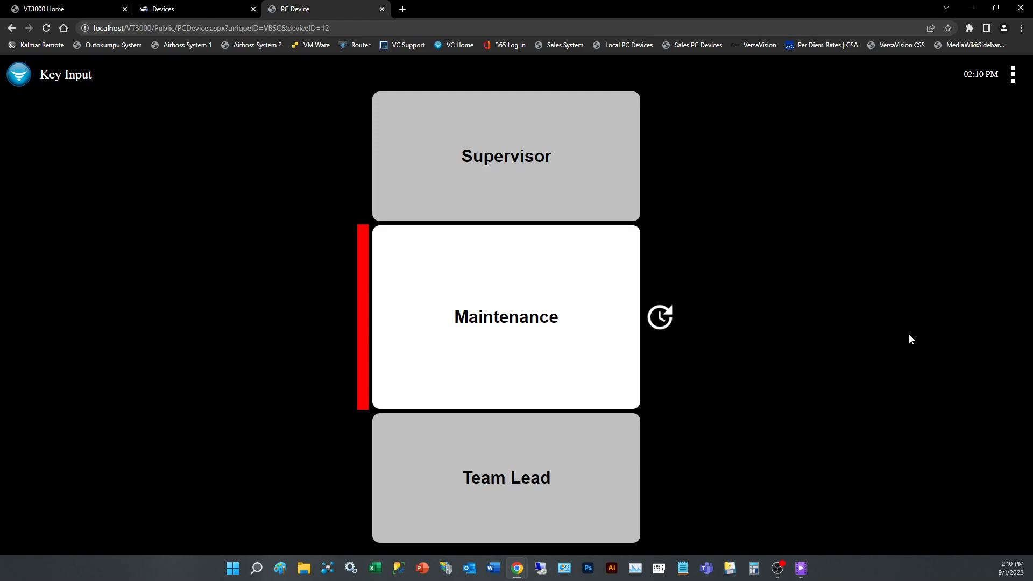
pyautogui.click(544, 368)
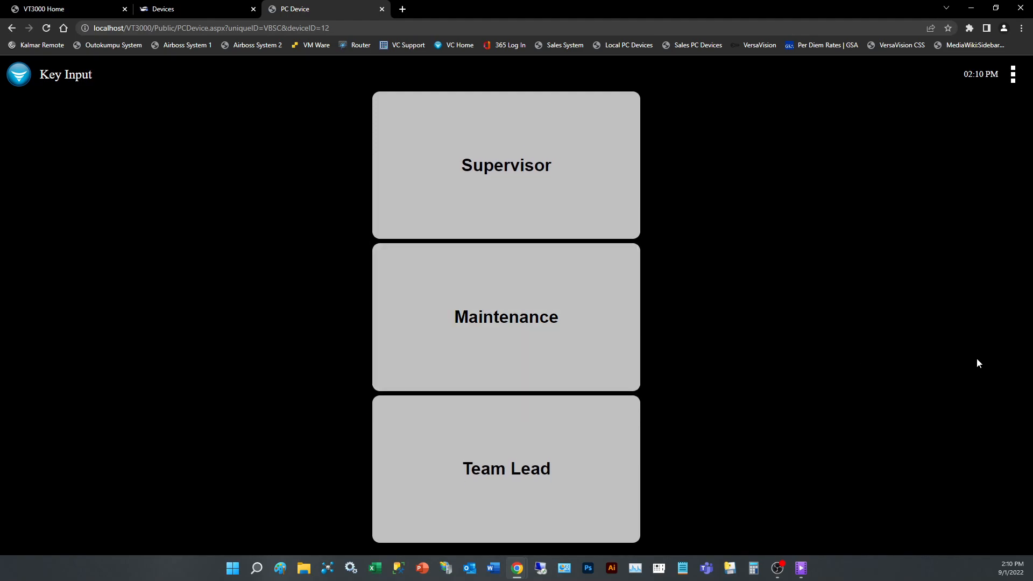
# Return to the Devices configuration page.
pyautogui.click(203, 10)
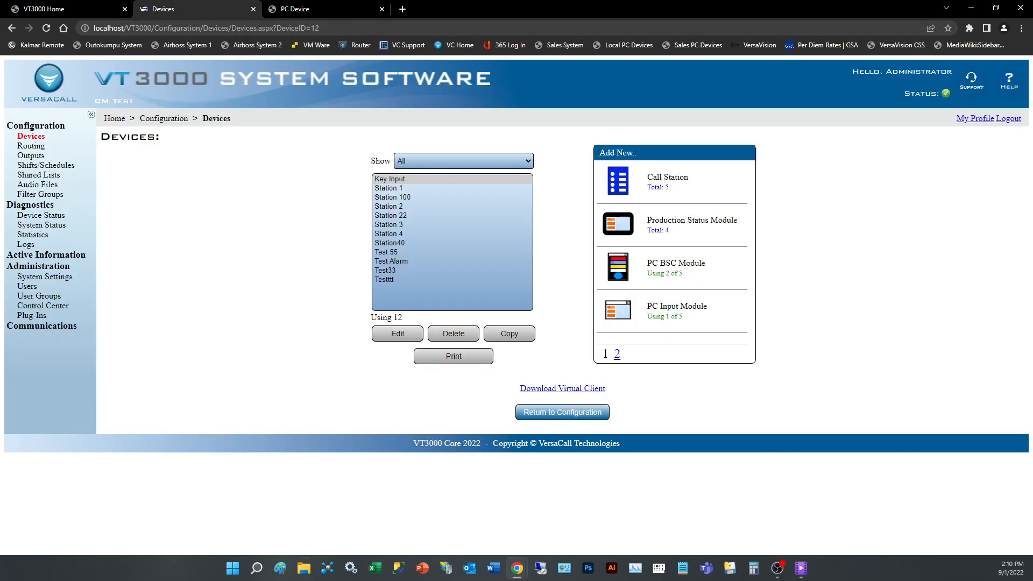